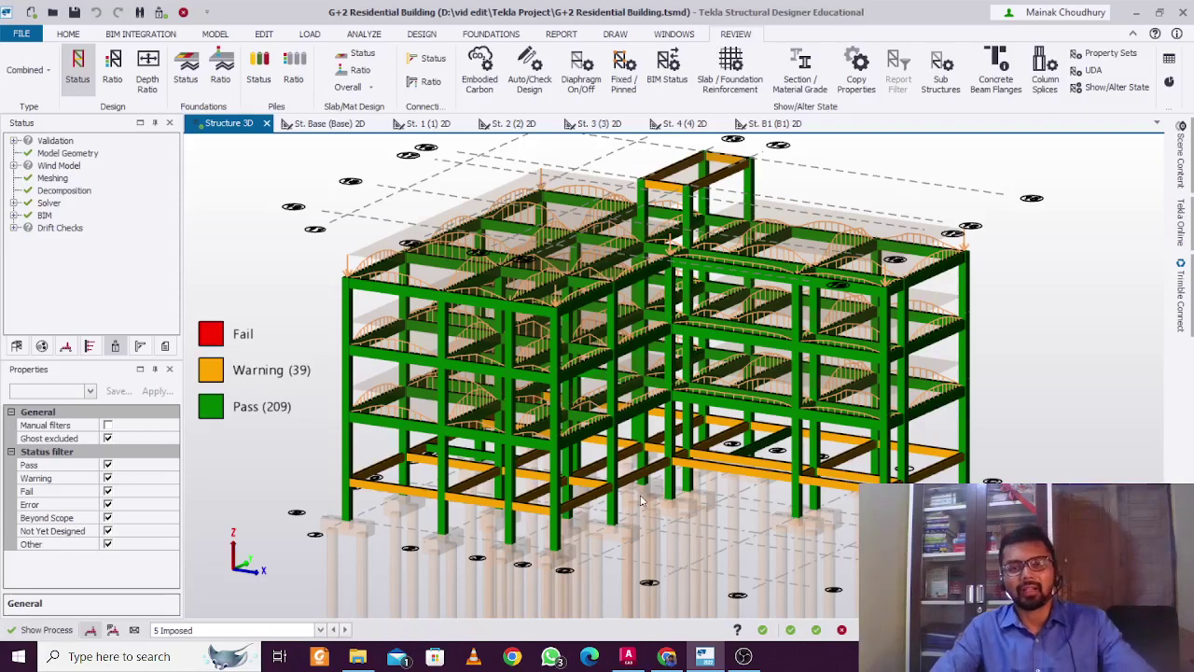
Rotate the G+2 building's 3D model slightly for a better view.
mouse_move(626, 484)
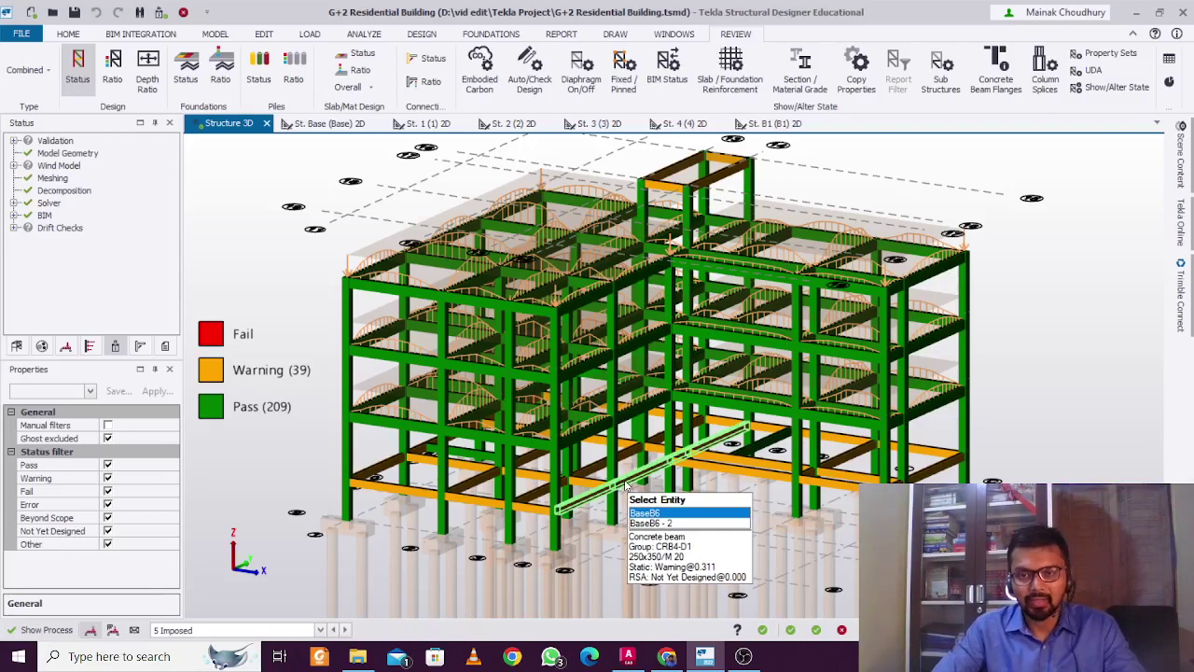
mouse_move(640, 437)
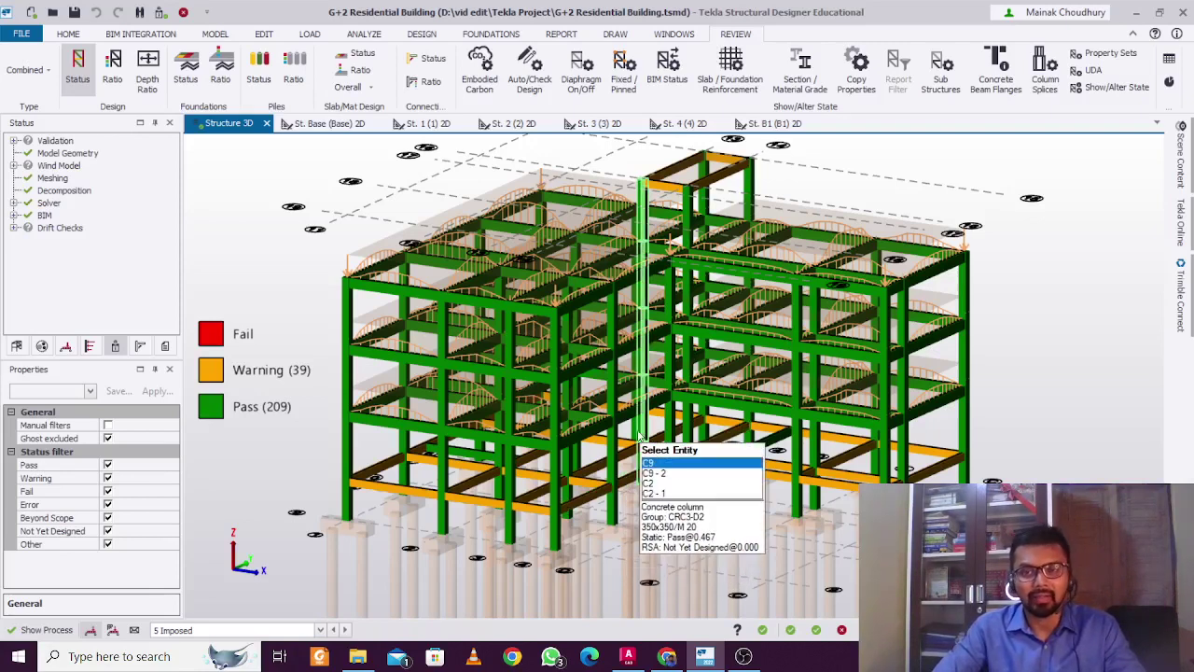
middle_click_drag(993, 442, 1016, 439)
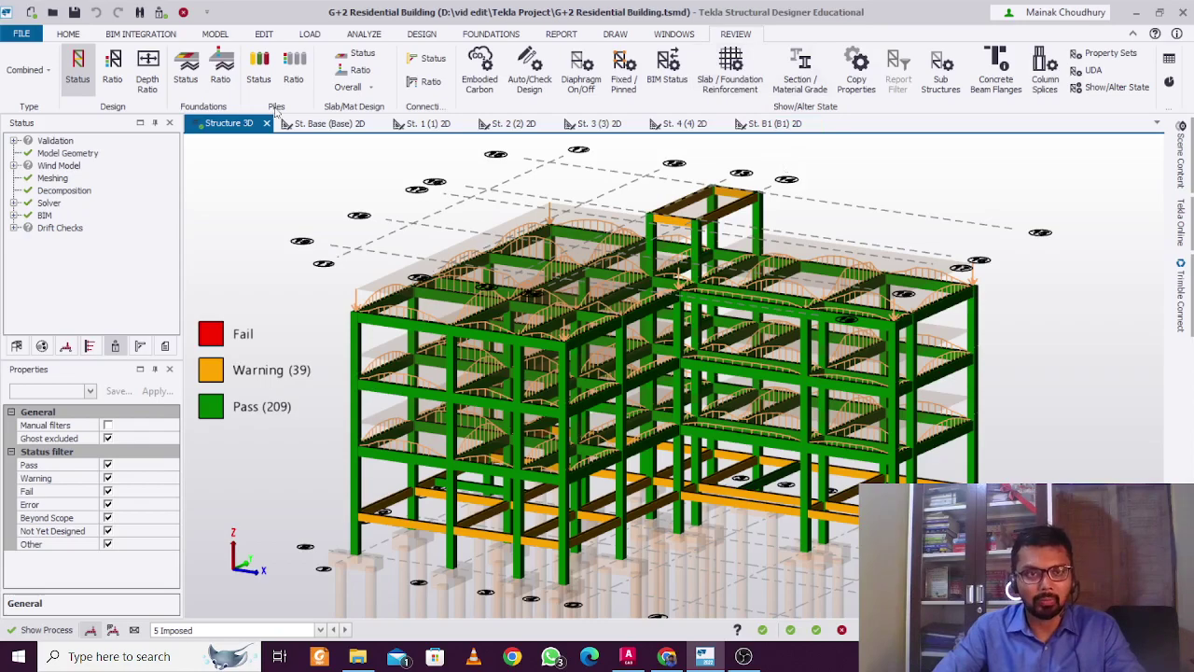
left_click(112, 67)
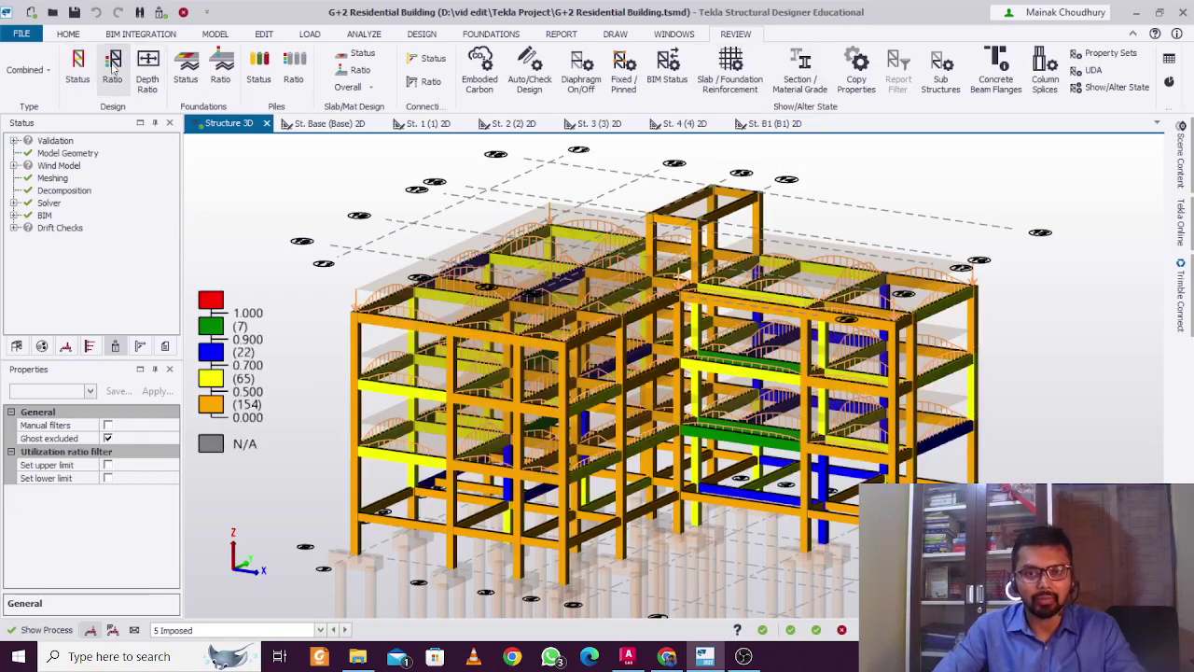
middle_click_drag(843, 482, 930, 446)
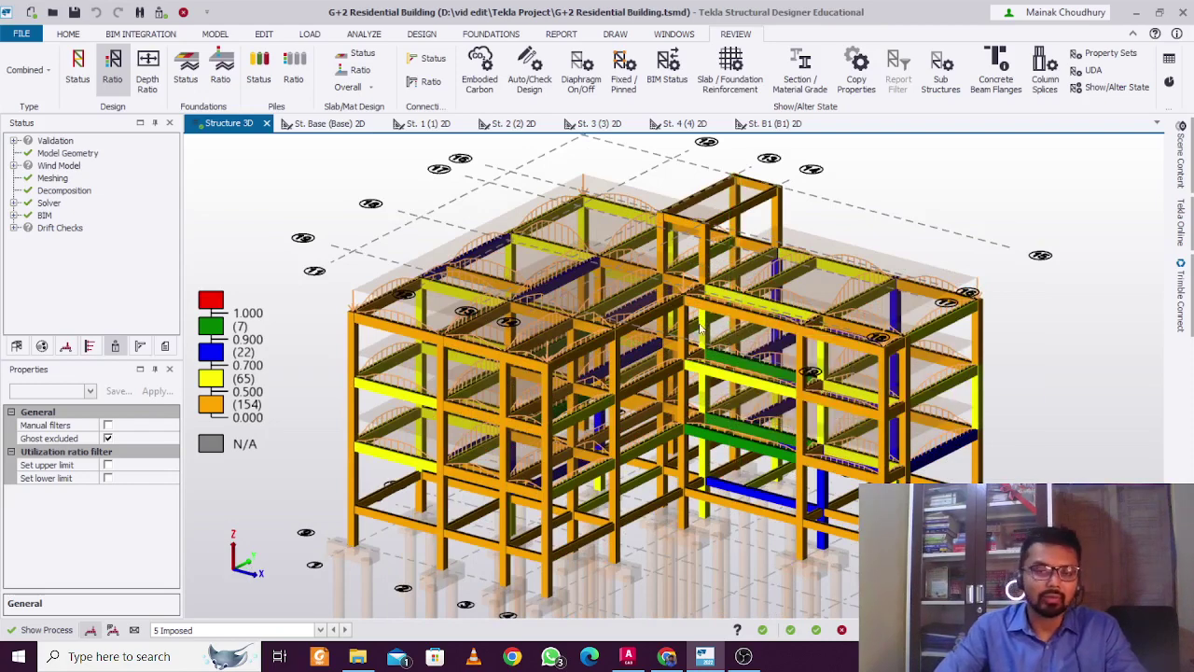
mouse_move(695, 327)
scroll(380, 513, "up", 2)
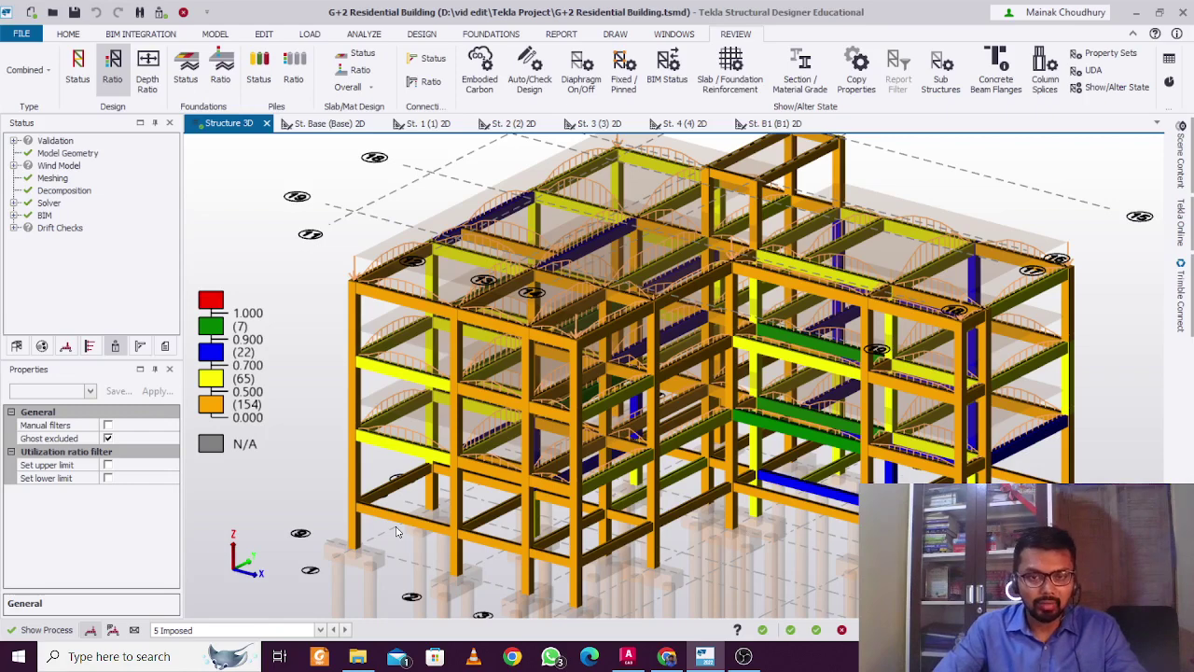
mouse_move(362, 534)
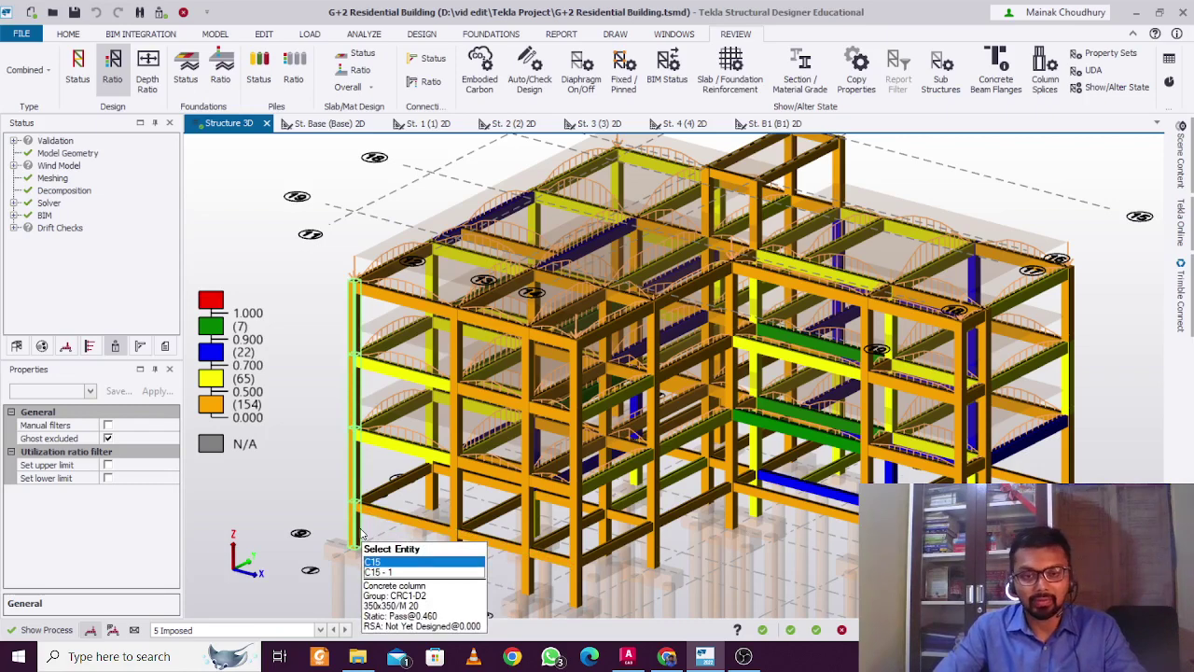
middle_click_drag(396, 534, 260, 461)
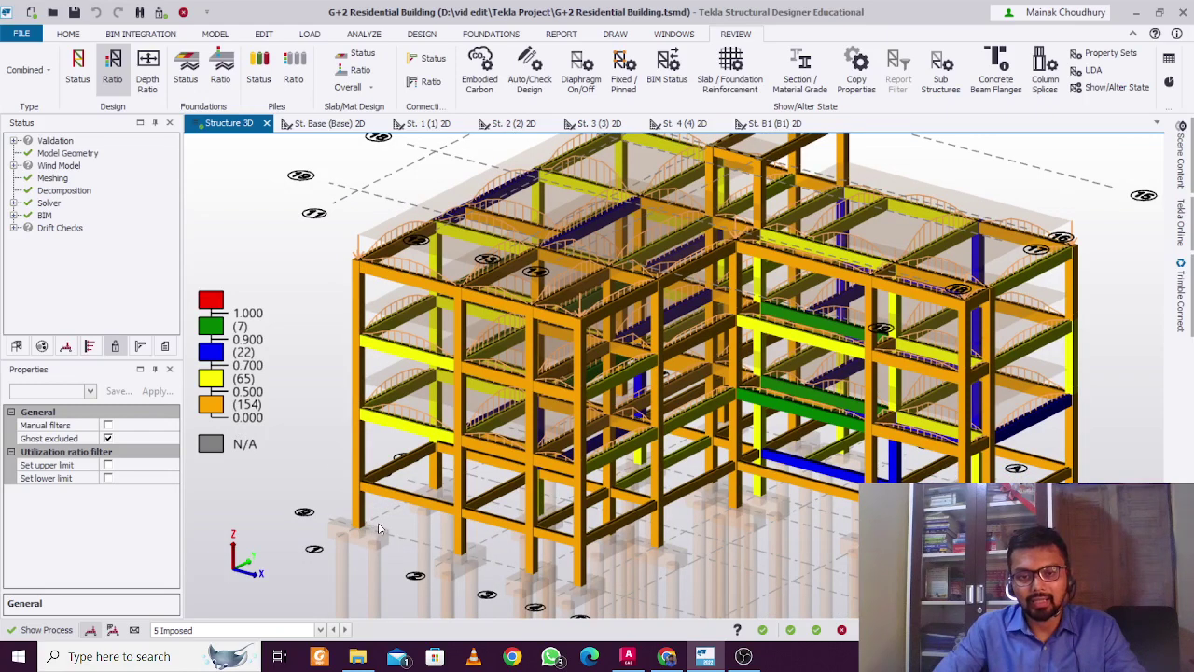
middle_click_drag(378, 523, 390, 532)
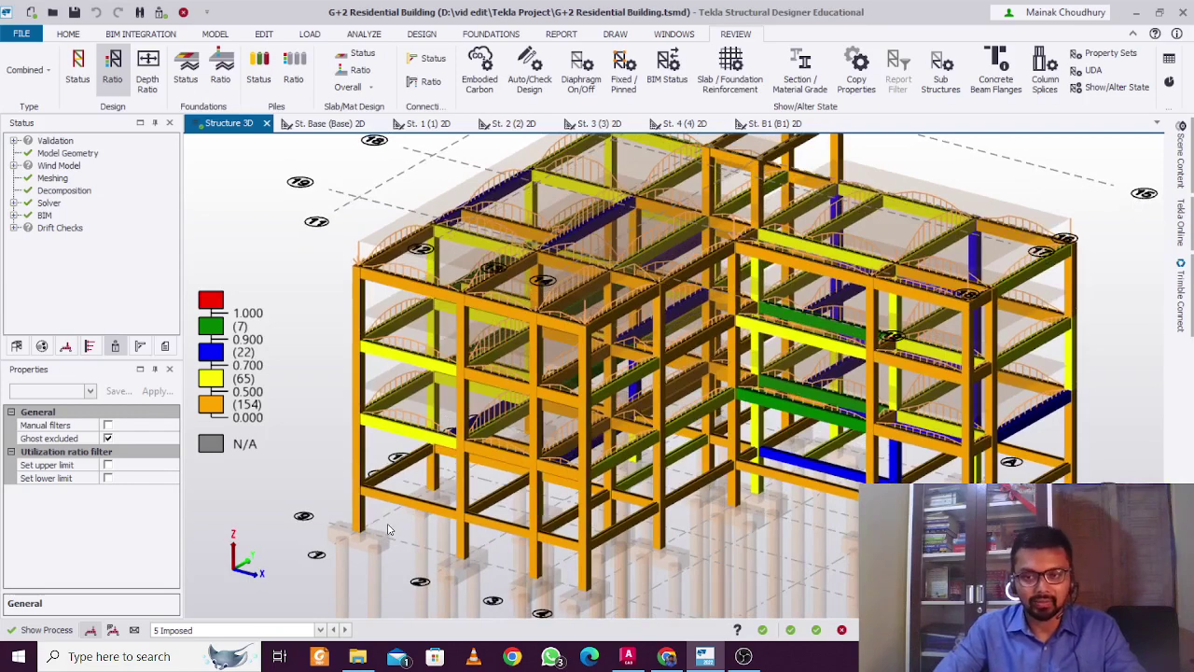
Run a member check on column C15 and review its 8T16 bars in 350x350 stacks.
left_click(360, 527)
right_click(360, 528)
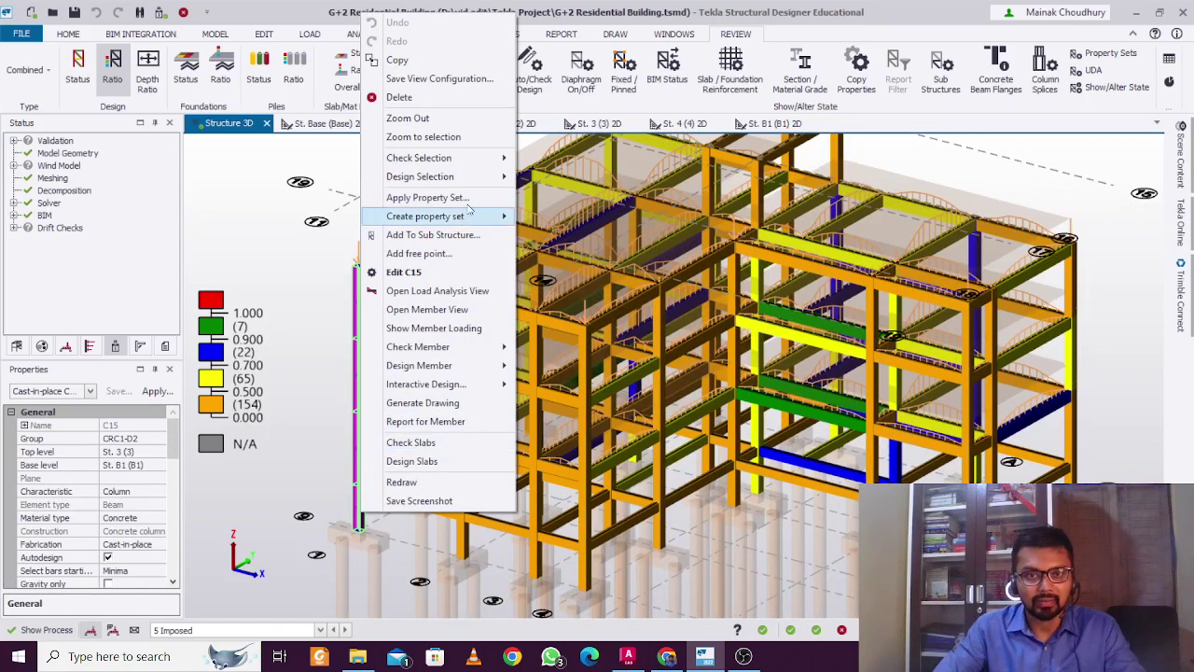
left_click(560, 161)
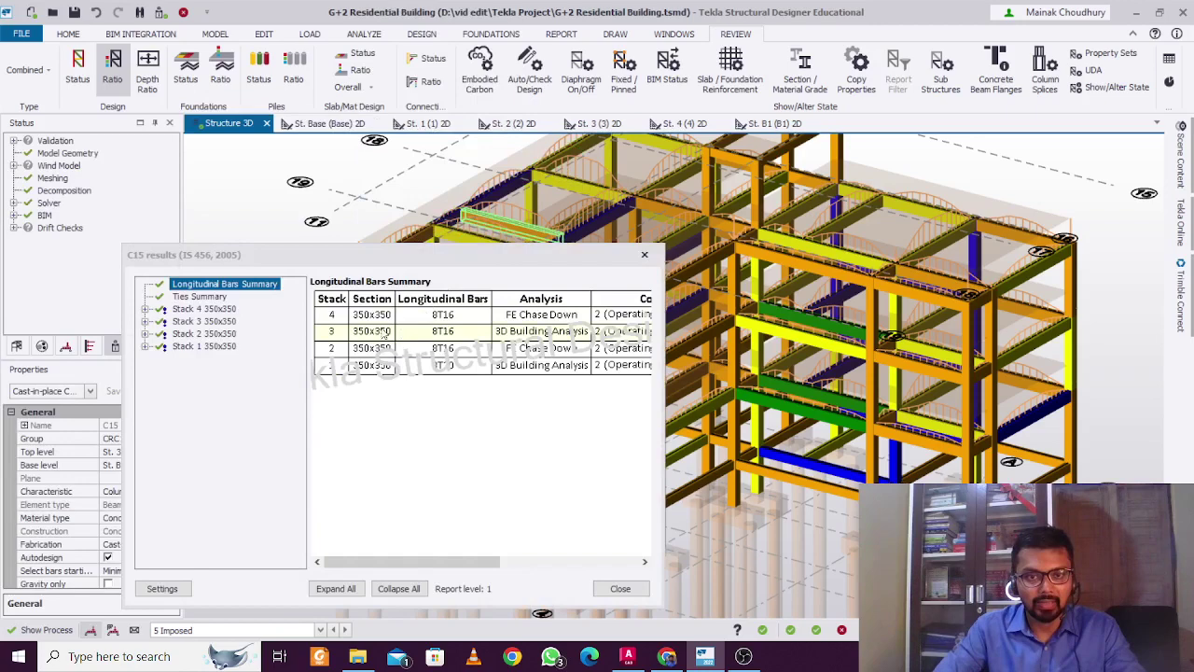
left_click(646, 256)
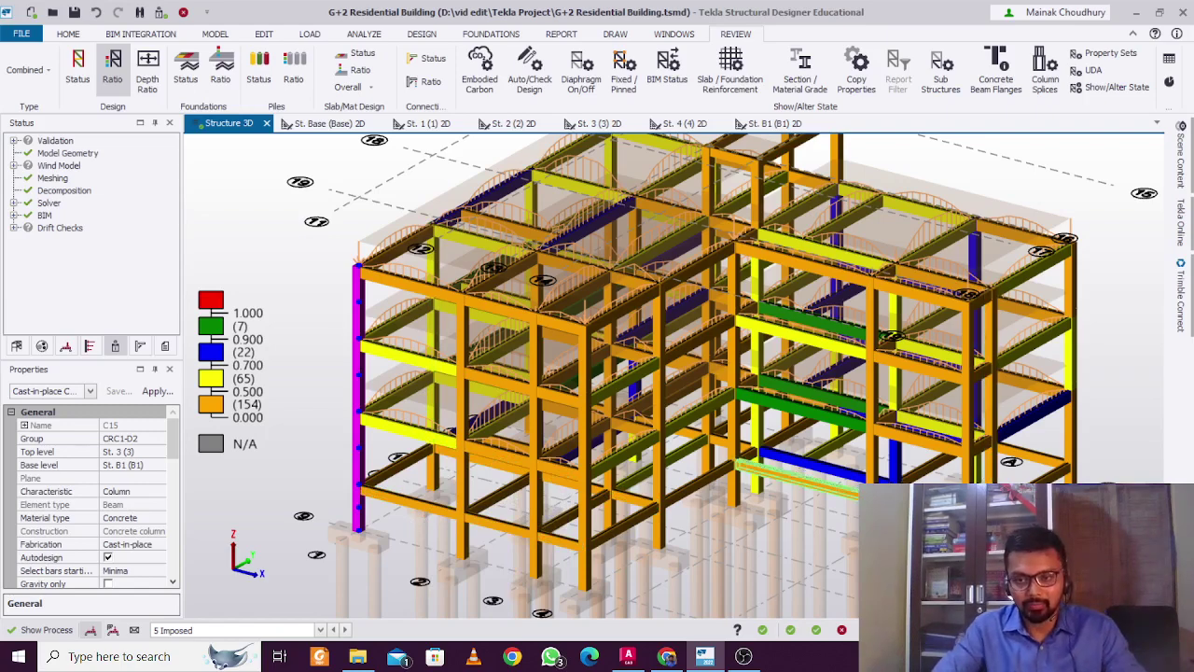
Check column C23, inspect Stack 4's moment resistance with 8H16 bars, then close and deselect.
key("Escape")
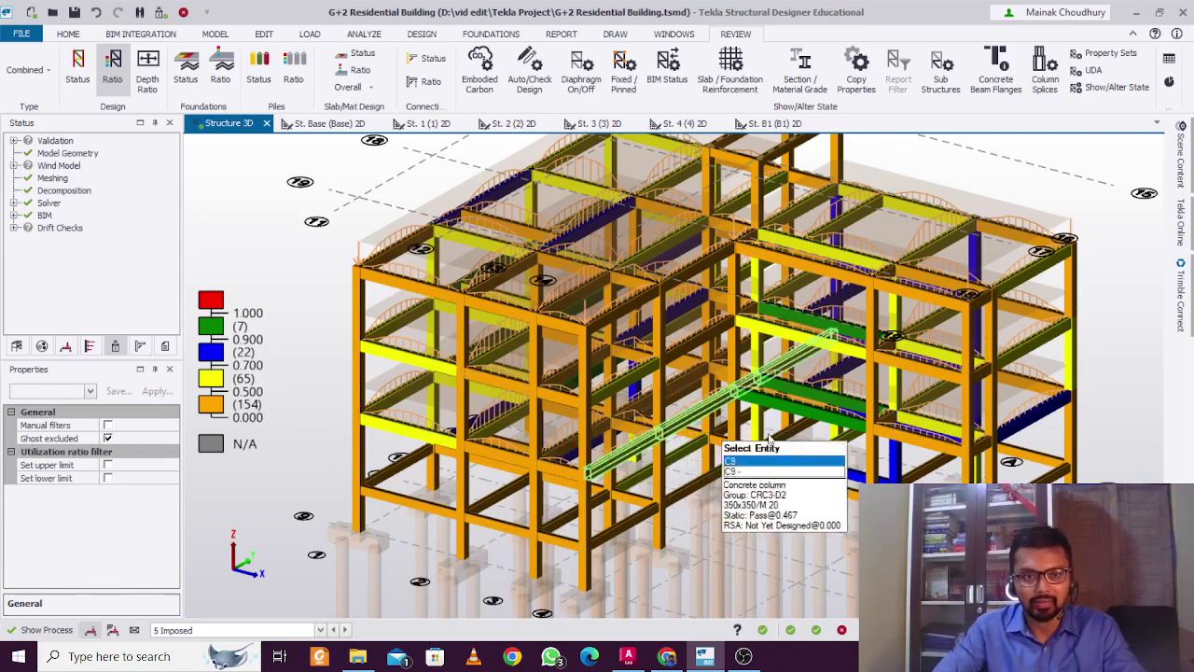
right_click(895, 420)
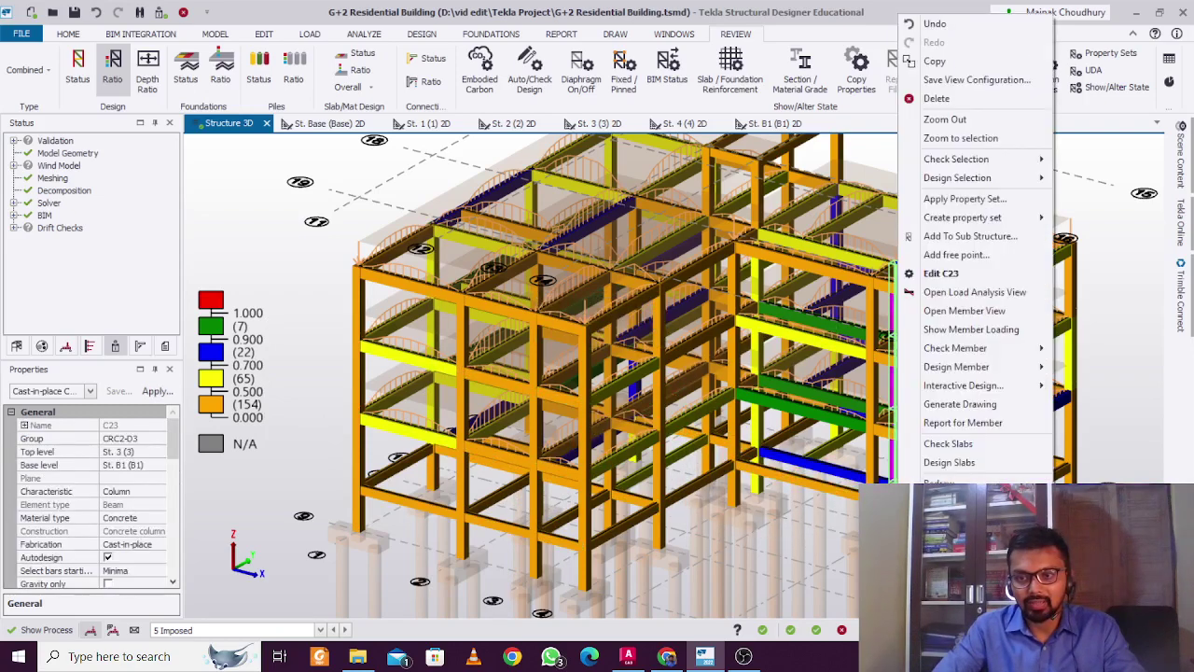
left_click(1079, 350)
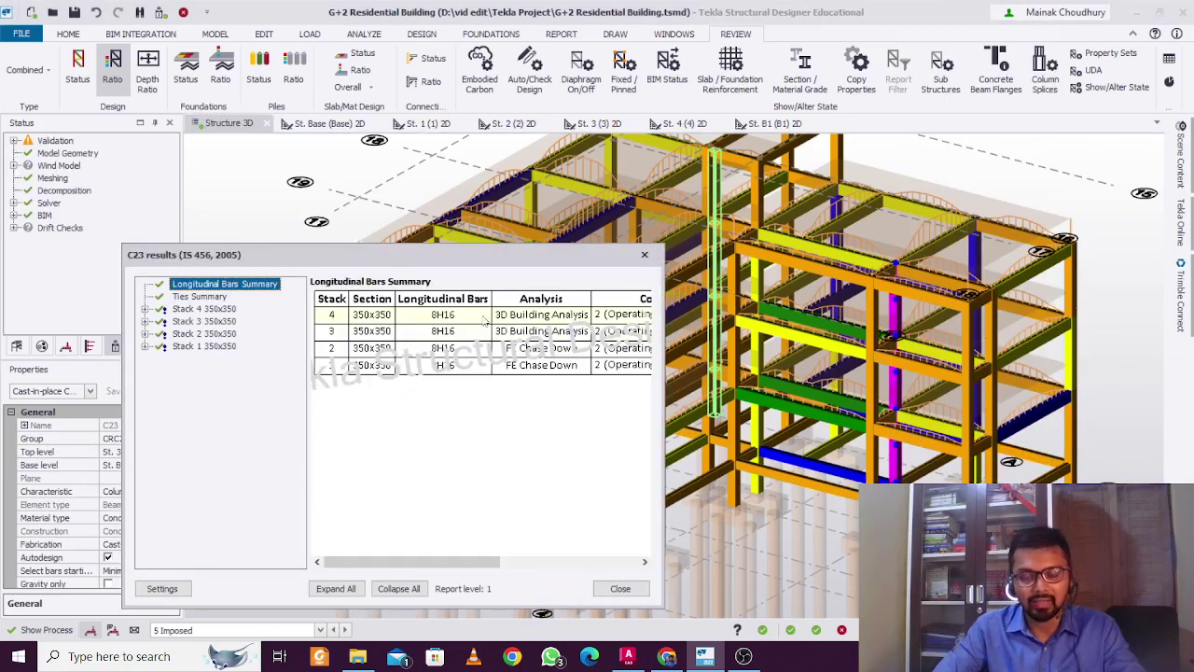
left_click(195, 309)
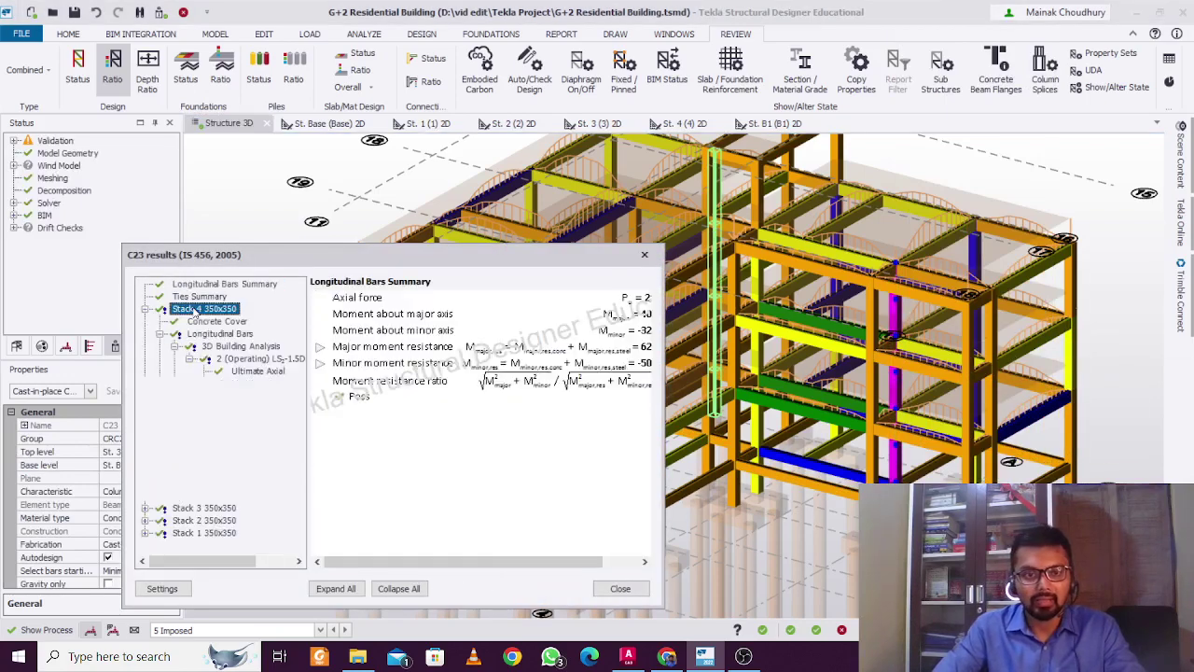
left_click(644, 254)
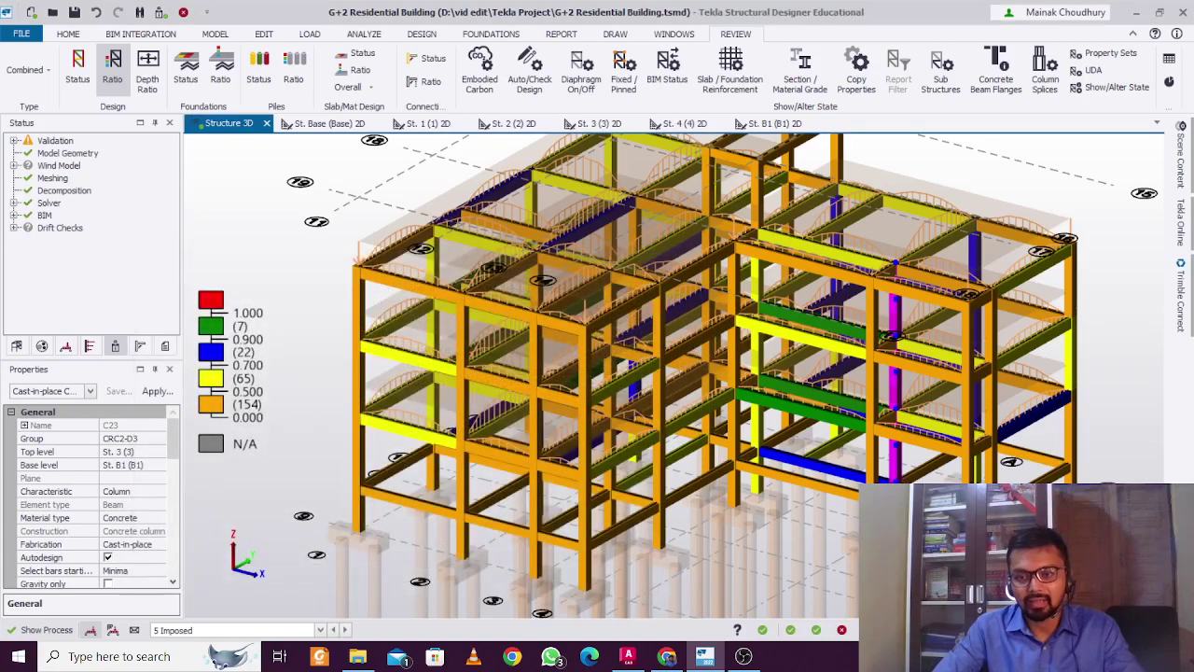
key("Escape")
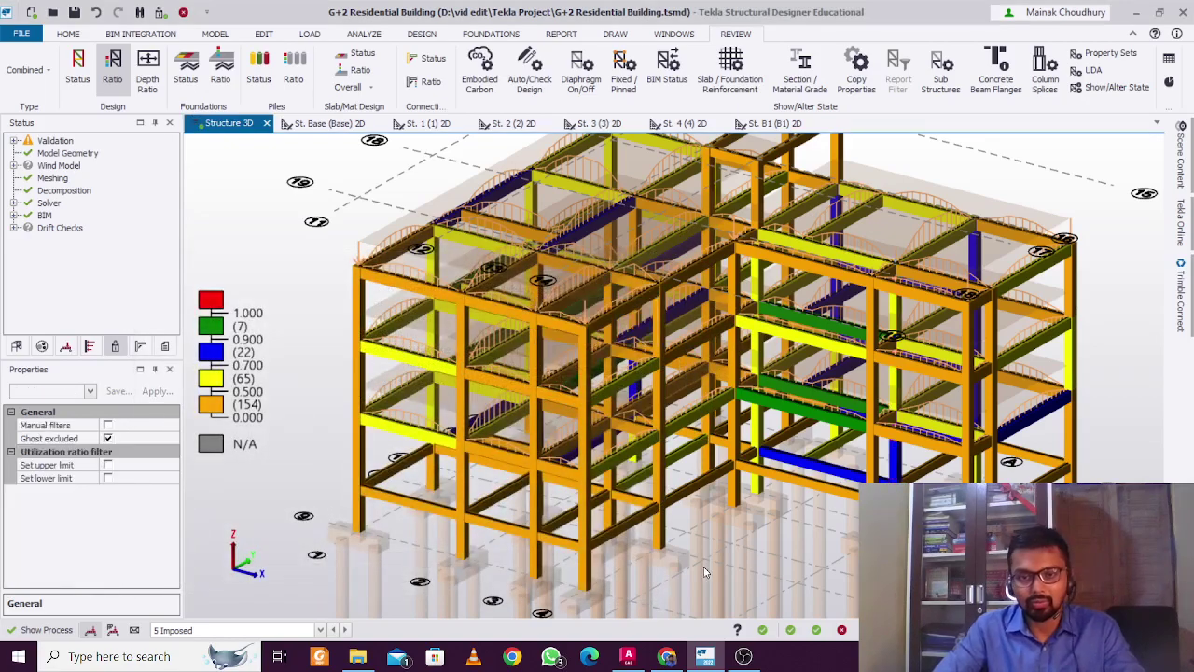
Select front-left column C15 to show its 350x350 M20 properties and context menu.
middle_click_drag(705, 573, 705, 565)
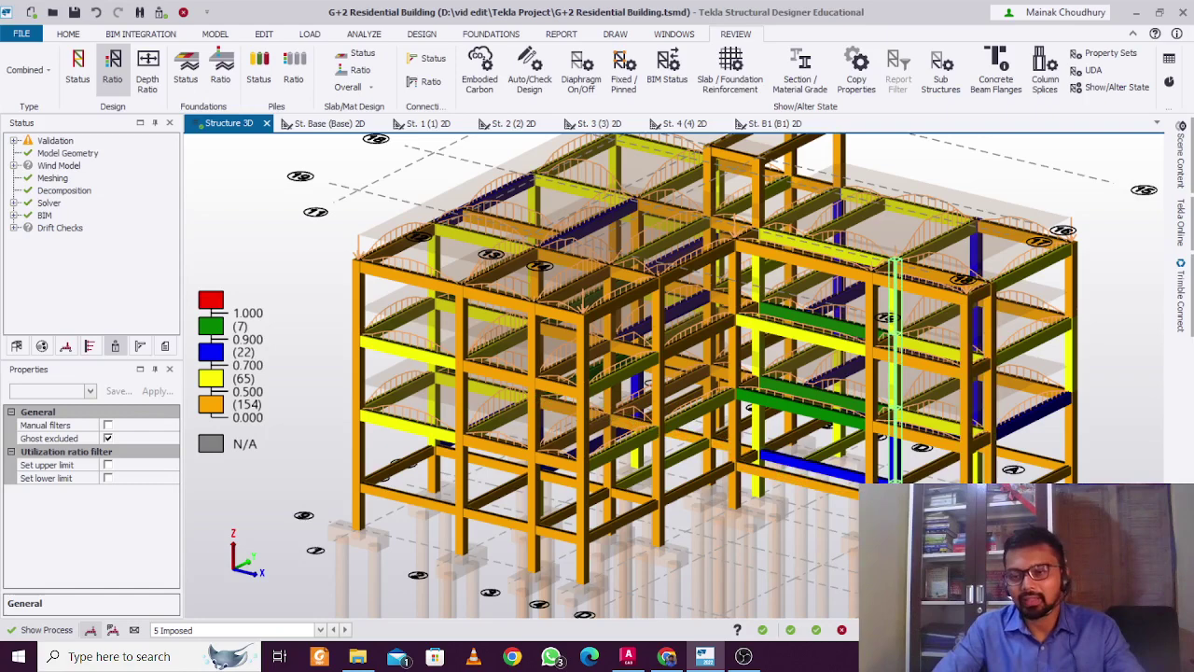
left_click(359, 530)
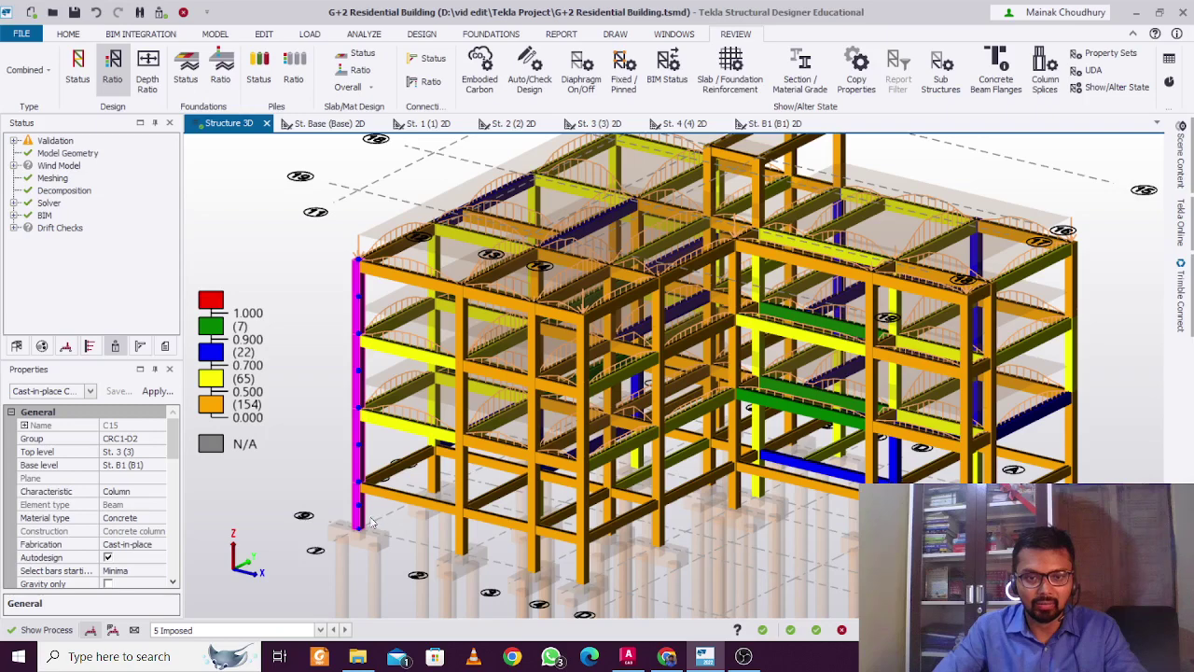
mouse_move(367, 522)
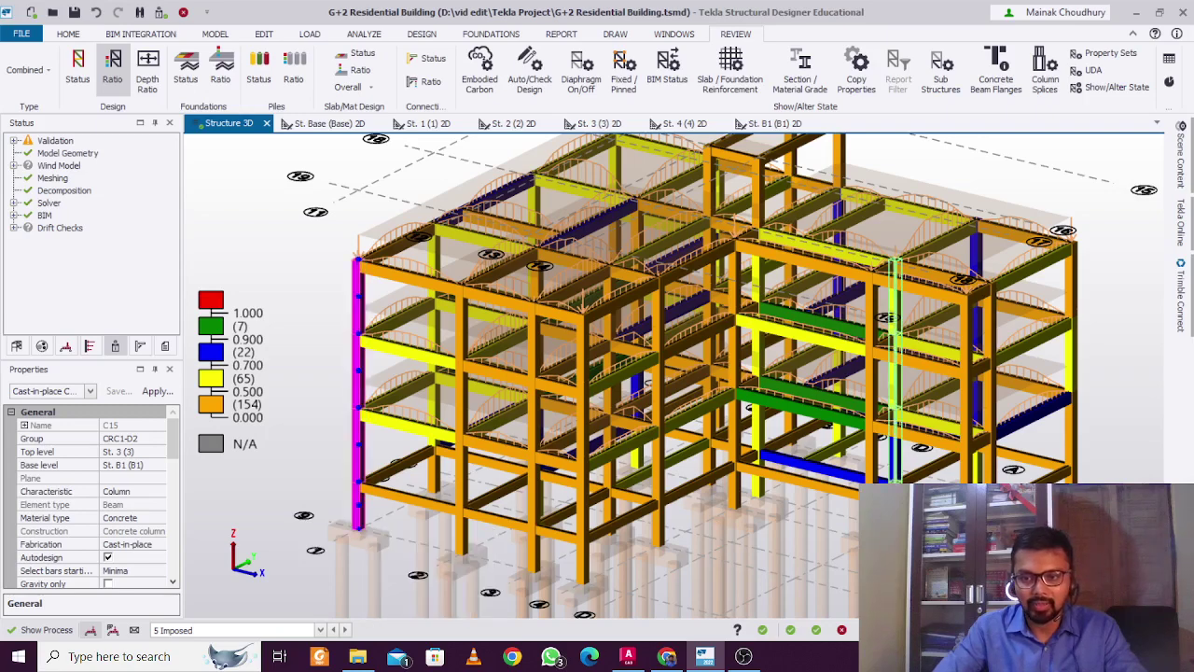
right_click(358, 524)
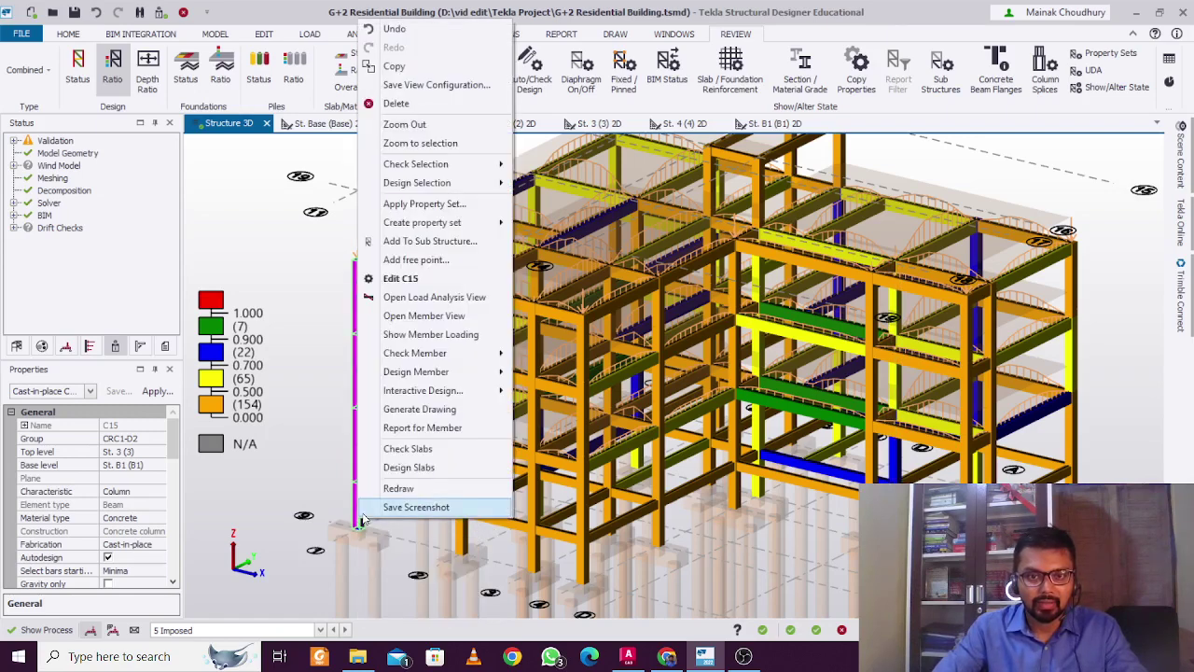
Edit column C15's 350x350 section to breadth 325 and depth 325.
left_click(173, 450)
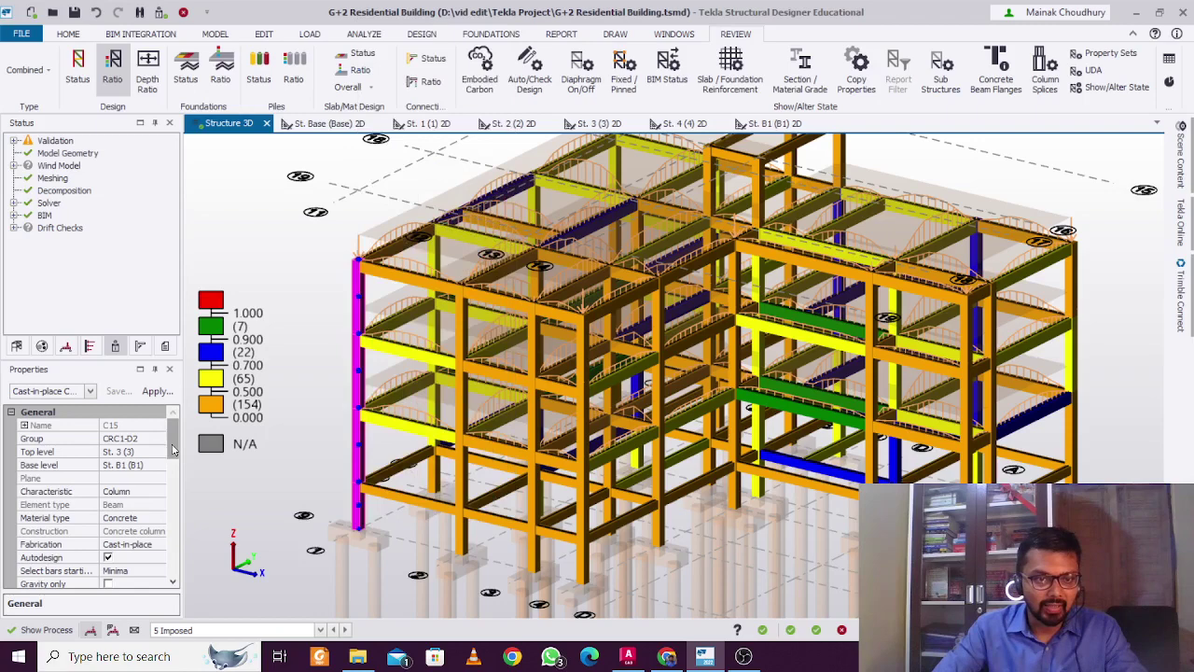
scroll(173, 449, "down", 3)
left_click(160, 531)
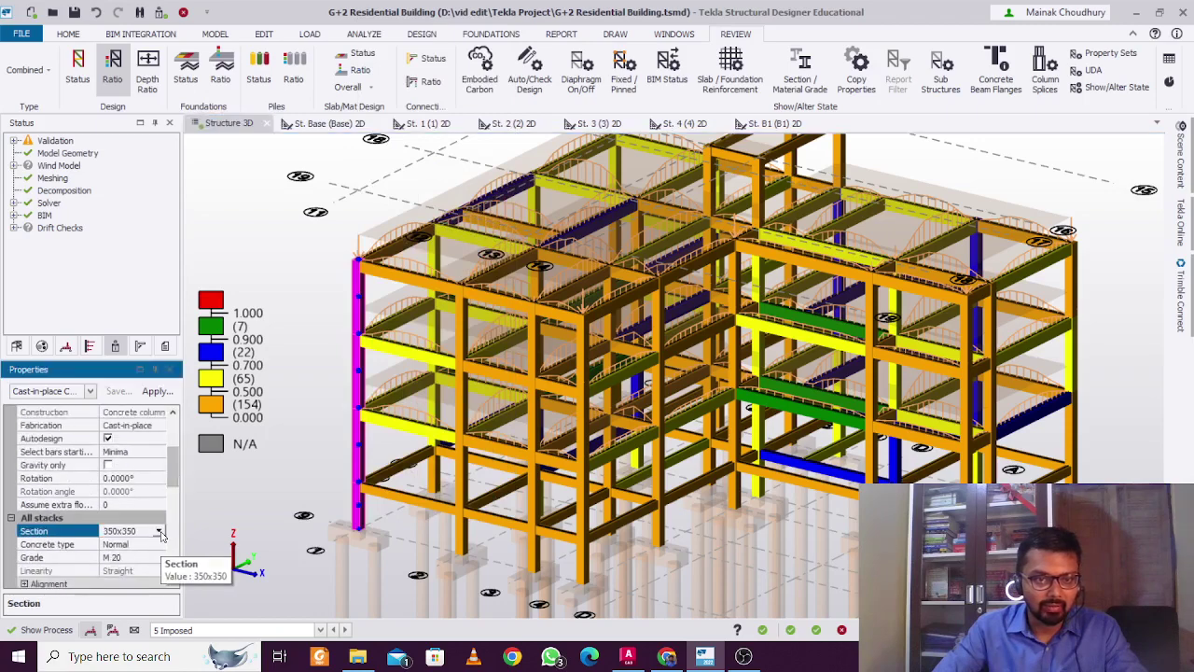
left_click(161, 531)
left_click(145, 571)
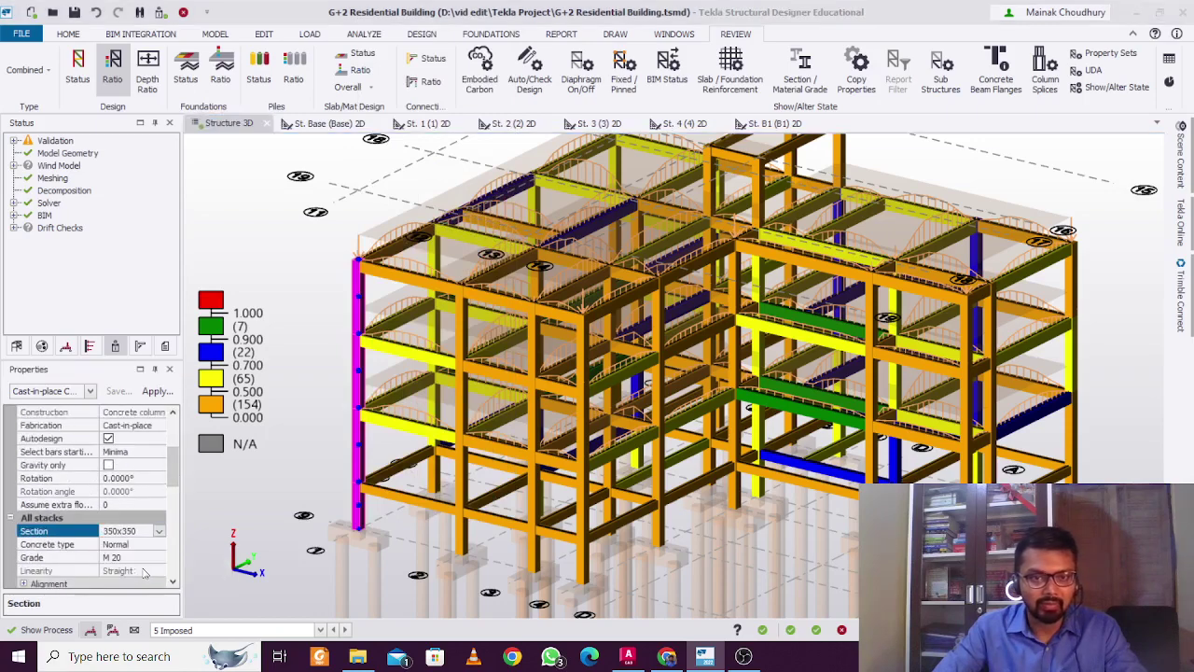
double_click(746, 230)
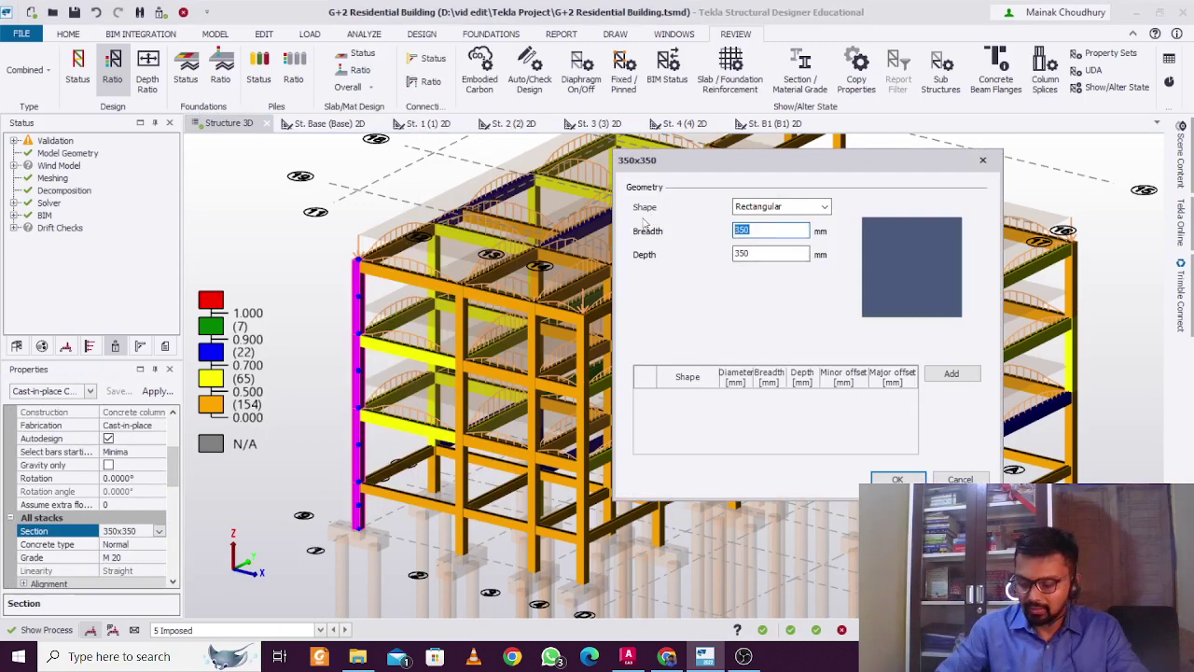
type("325")
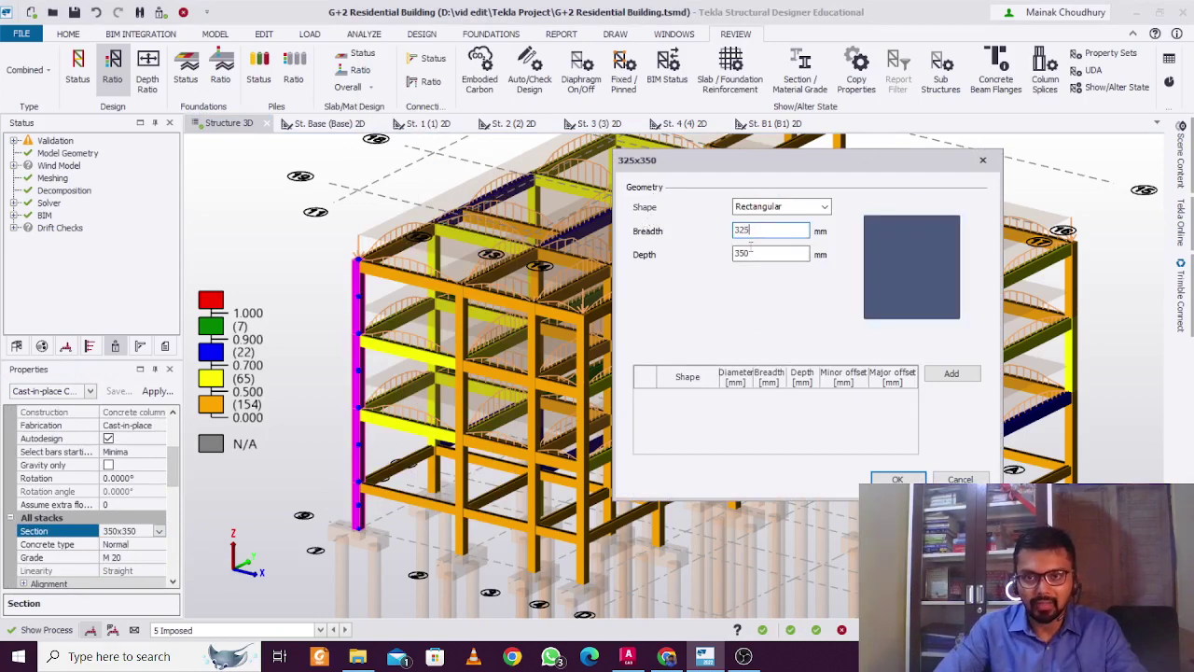
double_click(746, 253)
type("325")
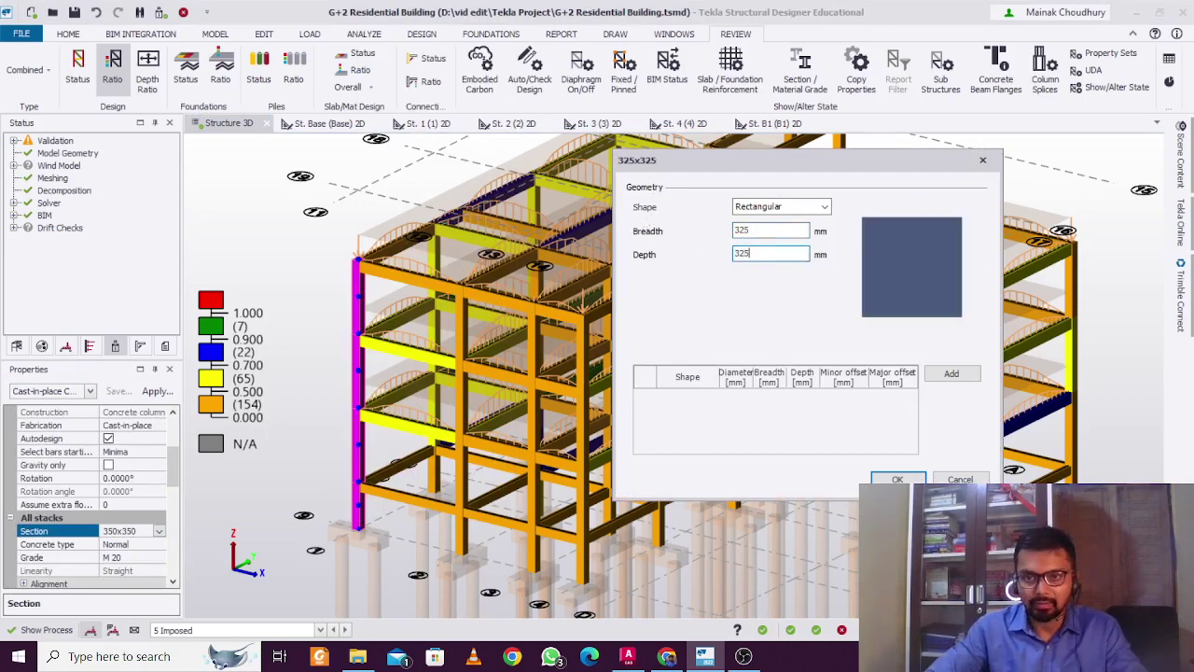
left_click(896, 479)
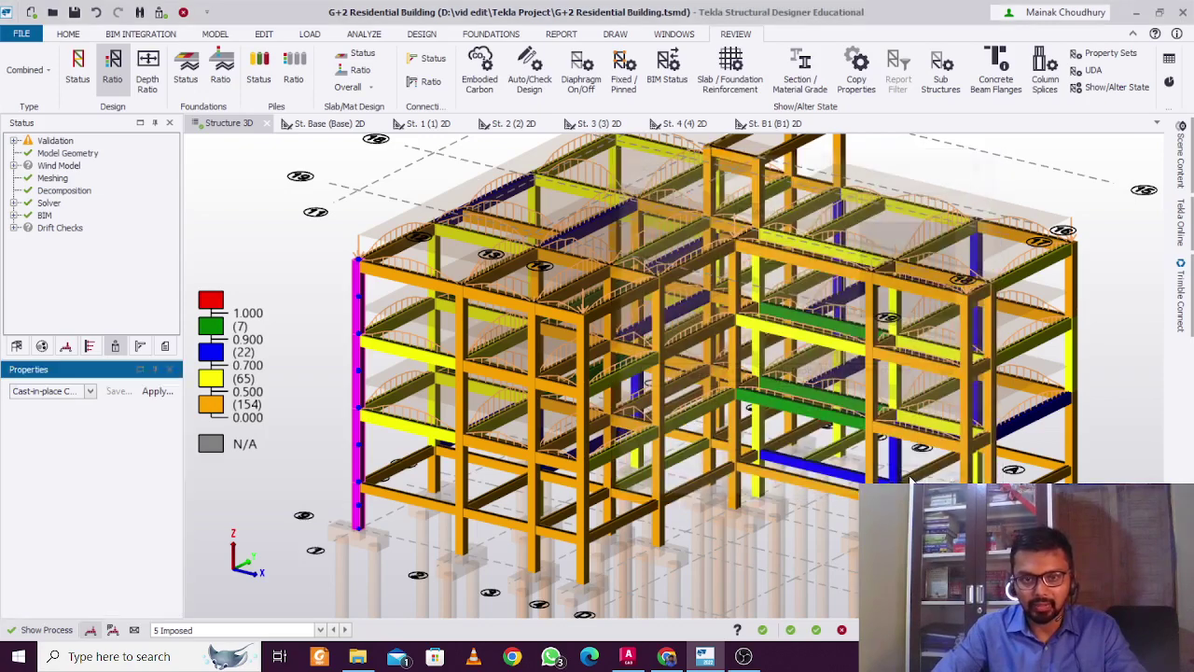
Run Static design on column C15, giving 8T12 bars per stack, then clear the selection.
right_click(360, 455)
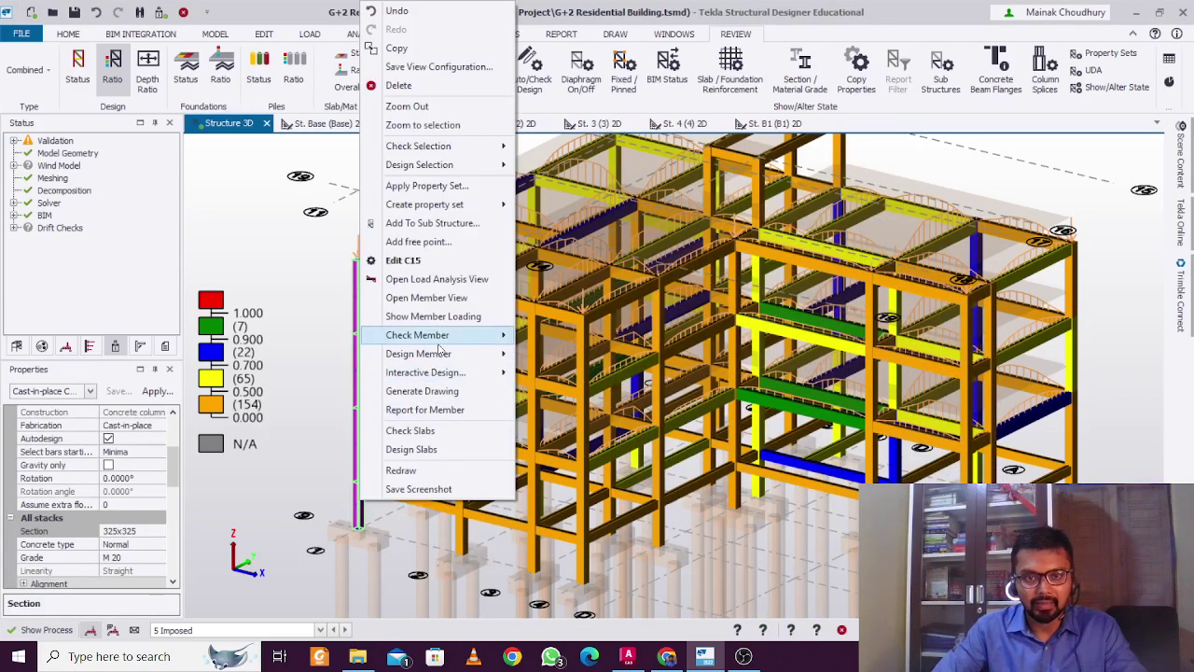
mouse_move(454, 360)
left_click(551, 355)
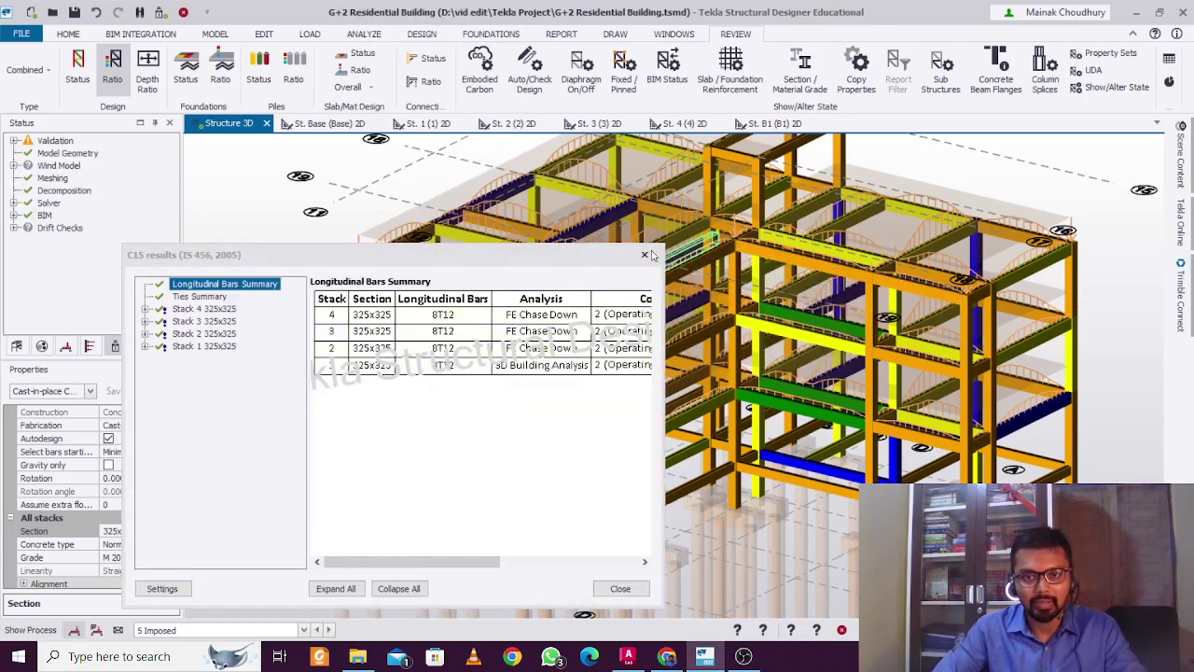
left_click(620, 588)
left_click(384, 519)
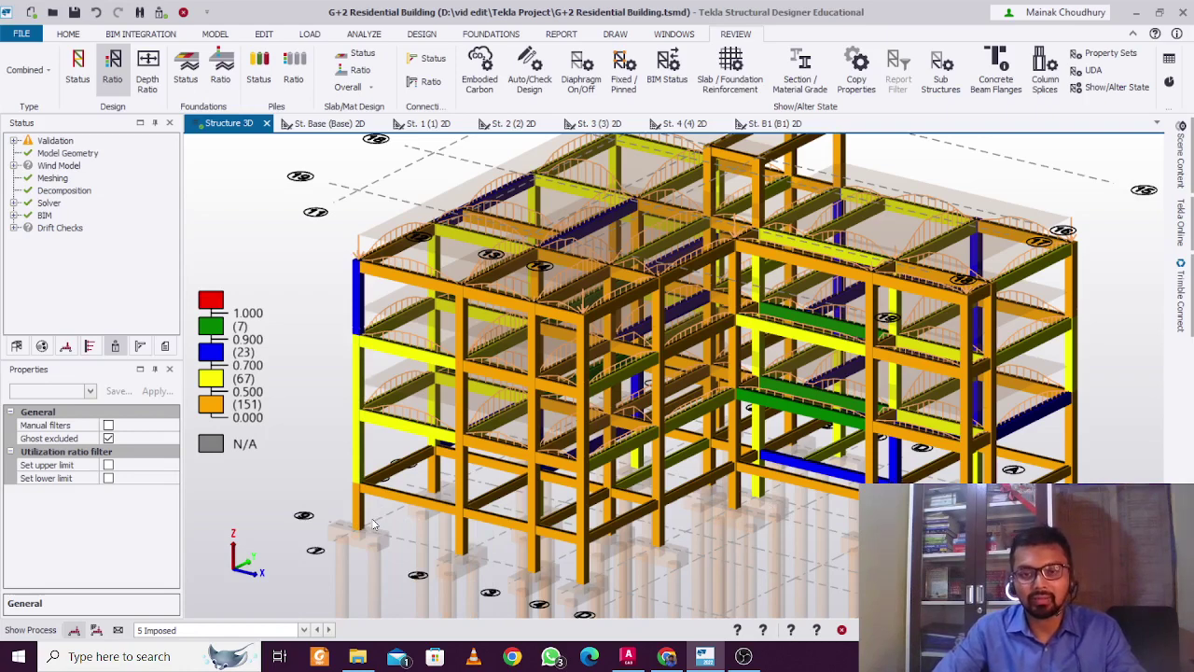
Inspect member utilisation ratios, then rotate the 3D model around its vertical axis.
mouse_move(370, 512)
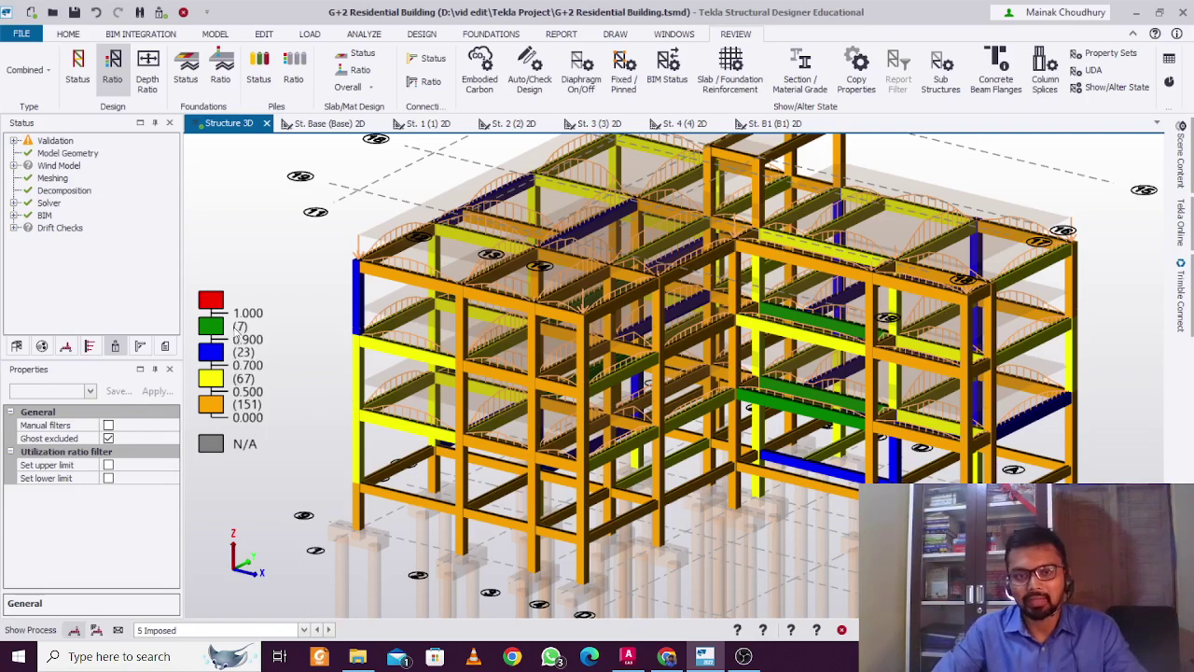
mouse_move(506, 430)
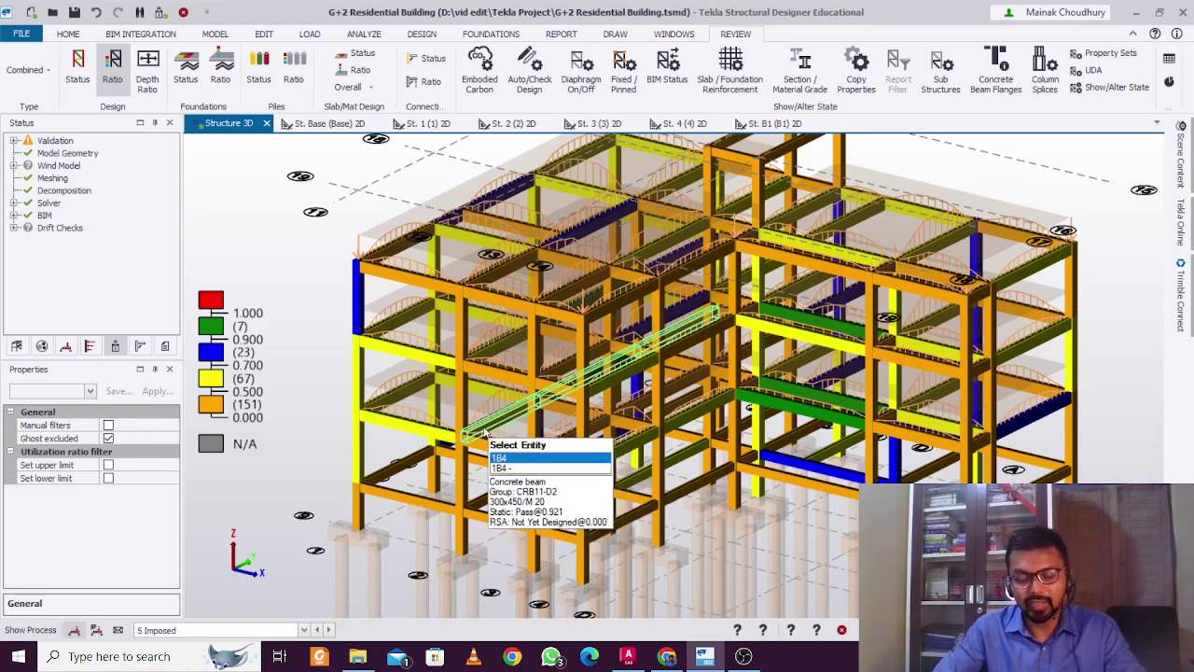
mouse_move(468, 500)
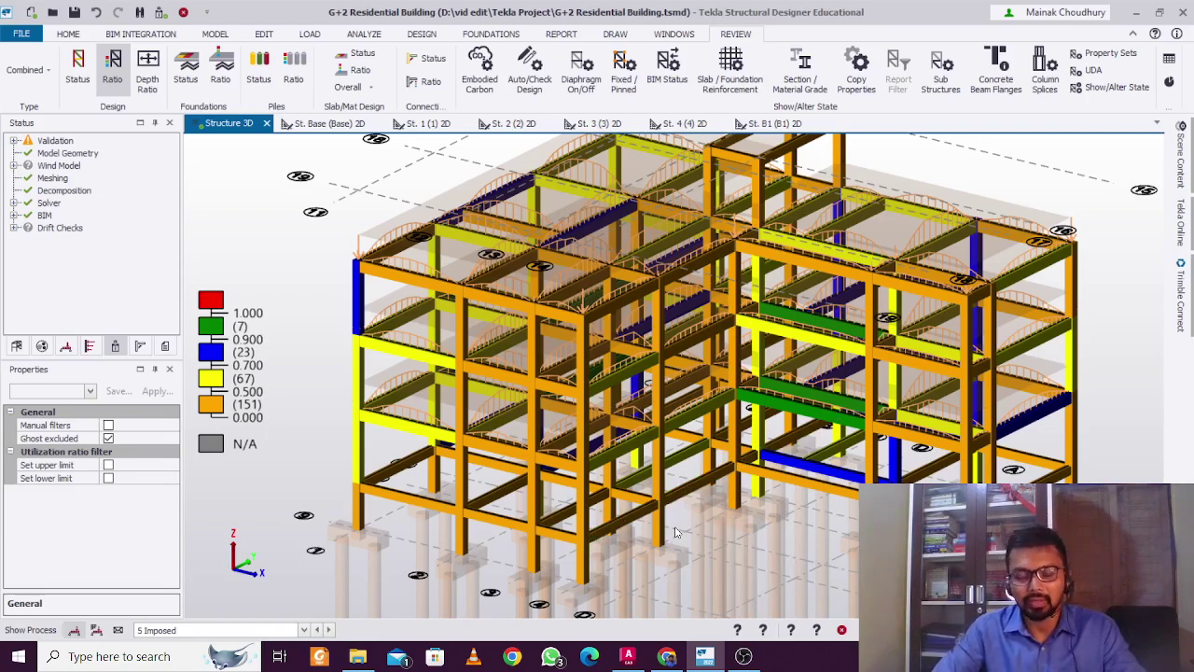
key("Left")
key("Left")
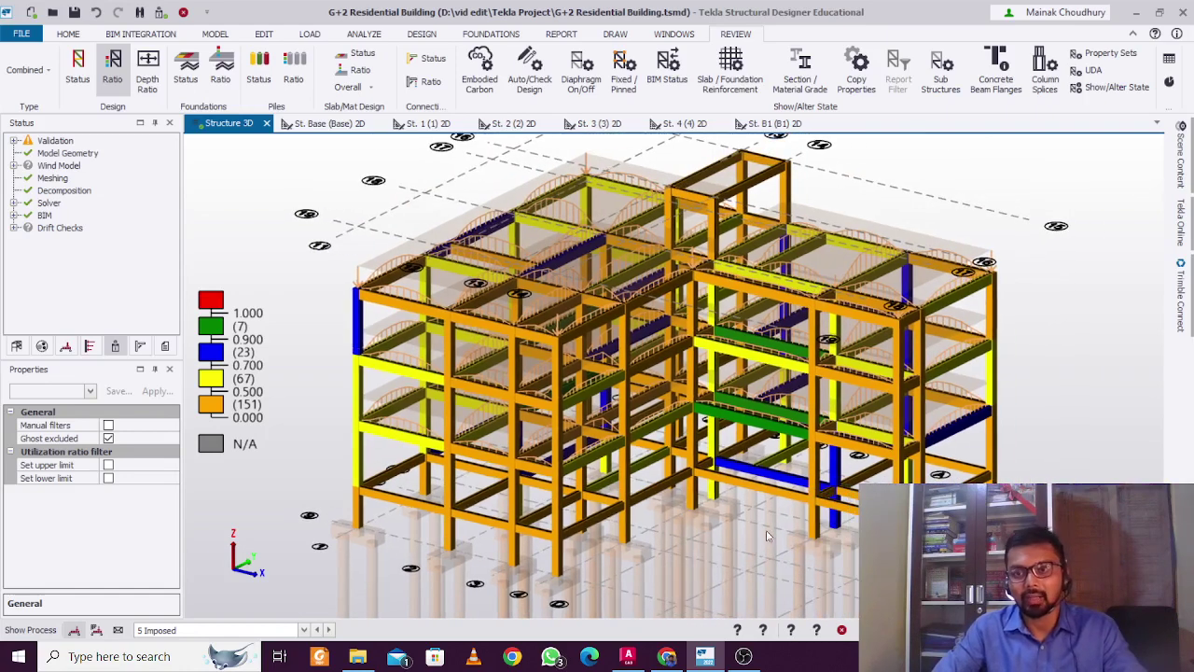